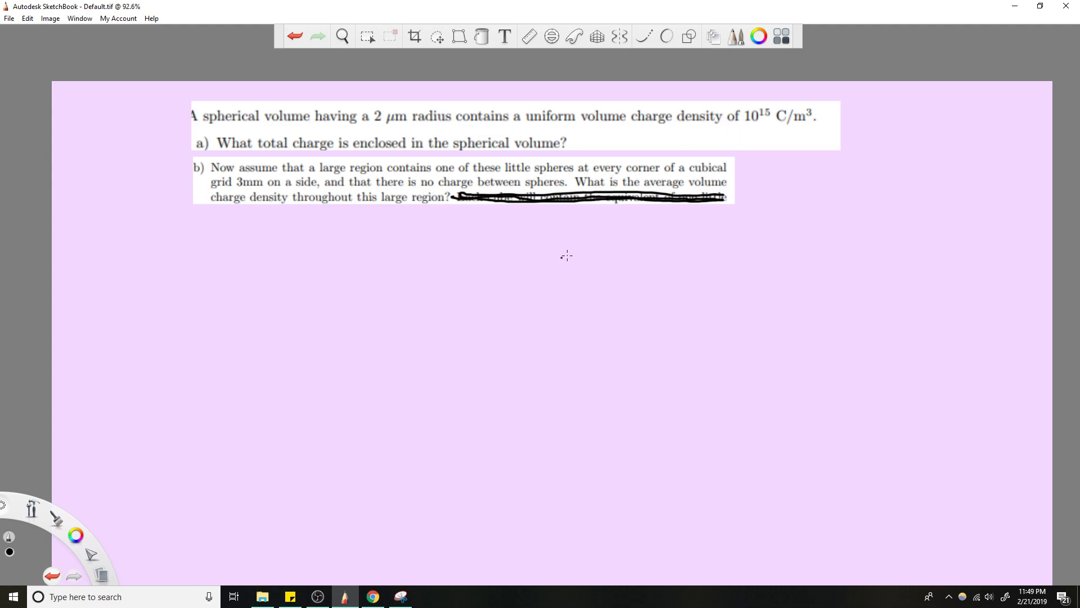
# Handwrite the given density ρv = 10¹⁵ C/m³ below the problem text.
pyautogui.moveTo(487, 257)
pyautogui.mouseDown()
pyautogui.moveTo(488, 232)
pyautogui.moveTo(531, 236)
pyautogui.mouseUp()
pyautogui.moveTo(523, 242)
pyautogui.mouseDown()
pyautogui.moveTo(561, 255)
pyautogui.moveTo(598, 237)
pyautogui.mouseUp()
pyautogui.moveTo(606, 224)
pyautogui.mouseDown()
pyautogui.moveTo(606, 236)
pyautogui.moveTo(615, 222)
pyautogui.moveTo(644, 254)
pyautogui.mouseUp()
pyautogui.moveTo(647, 267); pyautogui.dragTo(657, 243)
pyautogui.moveTo(663, 273); pyautogui.dragTo(682, 269)
pyautogui.click(691, 274)
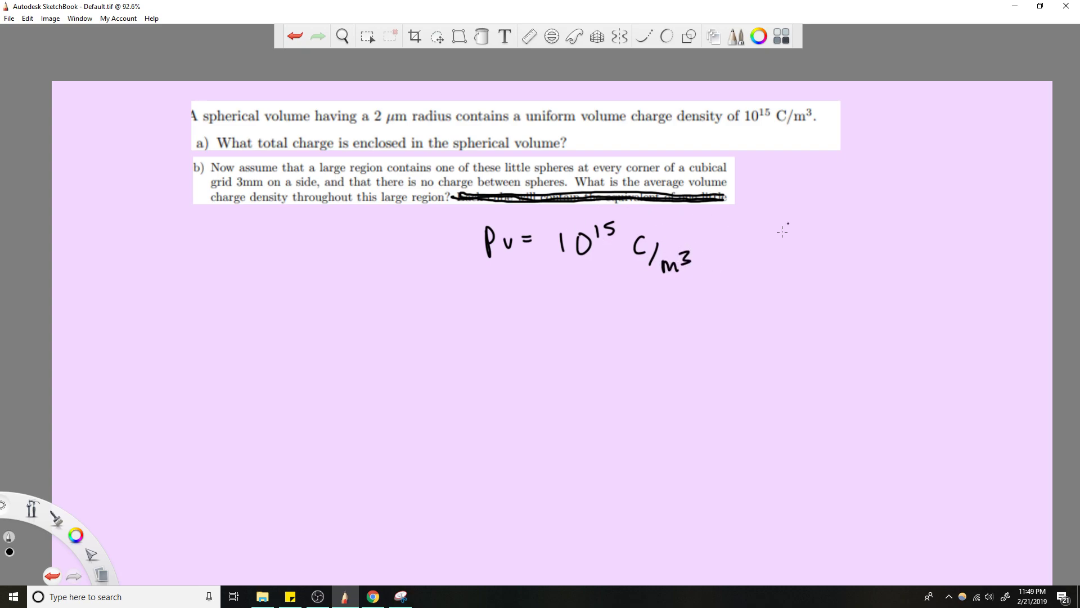
# Write the unknown Q = ? to the right of the density.
pyautogui.moveTo(766, 225)
pyautogui.mouseDown()
pyautogui.moveTo(772, 252)
pyautogui.moveTo(809, 246)
pyautogui.mouseUp()
pyautogui.click(514, 241)
pyautogui.click(476, 292)
# Write Q = ∫₀^v ρv dV with limits 0 and v, then start Q = ρv V beneath it.
pyautogui.moveTo(228, 299)
pyautogui.mouseDown()
pyautogui.moveTo(214, 330)
pyautogui.moveTo(230, 315)
pyautogui.mouseUp()
pyautogui.moveTo(223, 323)
pyautogui.mouseDown()
pyautogui.moveTo(235, 332)
pyautogui.moveTo(256, 310)
pyautogui.mouseUp()
pyautogui.moveTo(244, 319)
pyautogui.mouseDown()
pyautogui.moveTo(287, 338)
pyautogui.moveTo(334, 323)
pyautogui.moveTo(373, 329)
pyautogui.moveTo(398, 304)
pyautogui.mouseUp()
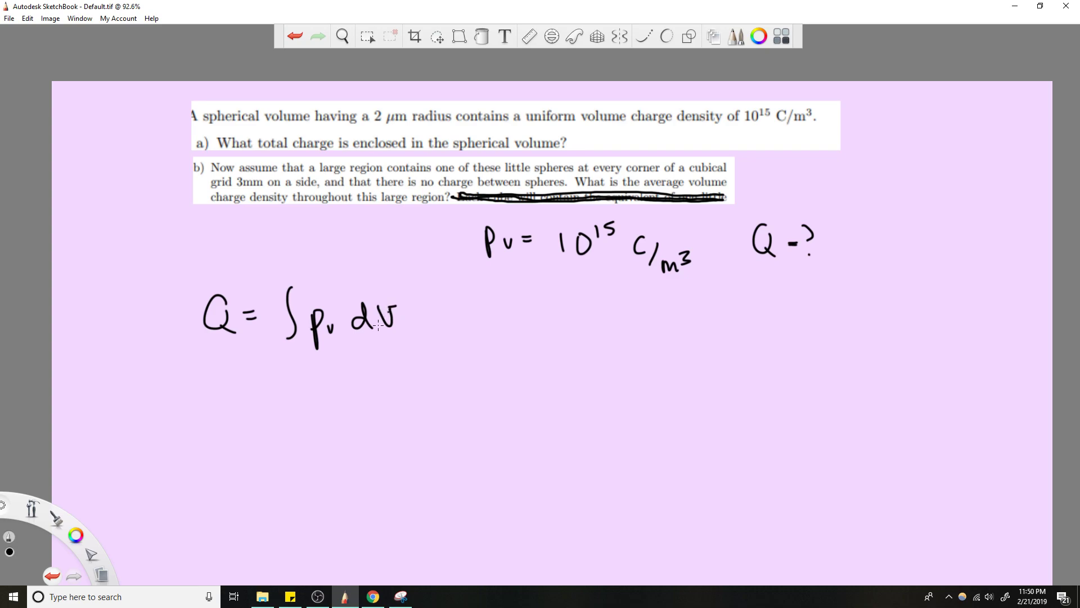
pyautogui.moveTo(299, 322); pyautogui.dragTo(290, 337)
pyautogui.moveTo(290, 350); pyautogui.dragTo(289, 356)
pyautogui.moveTo(299, 272); pyautogui.dragTo(304, 271)
pyautogui.moveTo(288, 358); pyautogui.dragTo(289, 351)
pyautogui.moveTo(339, 390)
pyautogui.mouseDown()
pyautogui.moveTo(337, 419)
pyautogui.moveTo(379, 401)
pyautogui.moveTo(476, 401)
pyautogui.moveTo(483, 380)
pyautogui.moveTo(450, 363)
pyautogui.moveTo(450, 316)
pyautogui.moveTo(432, 359)
pyautogui.mouseUp()
# Pan the canvas up and write V = 4/3 π r² right of the integral.
pyautogui.press('space')
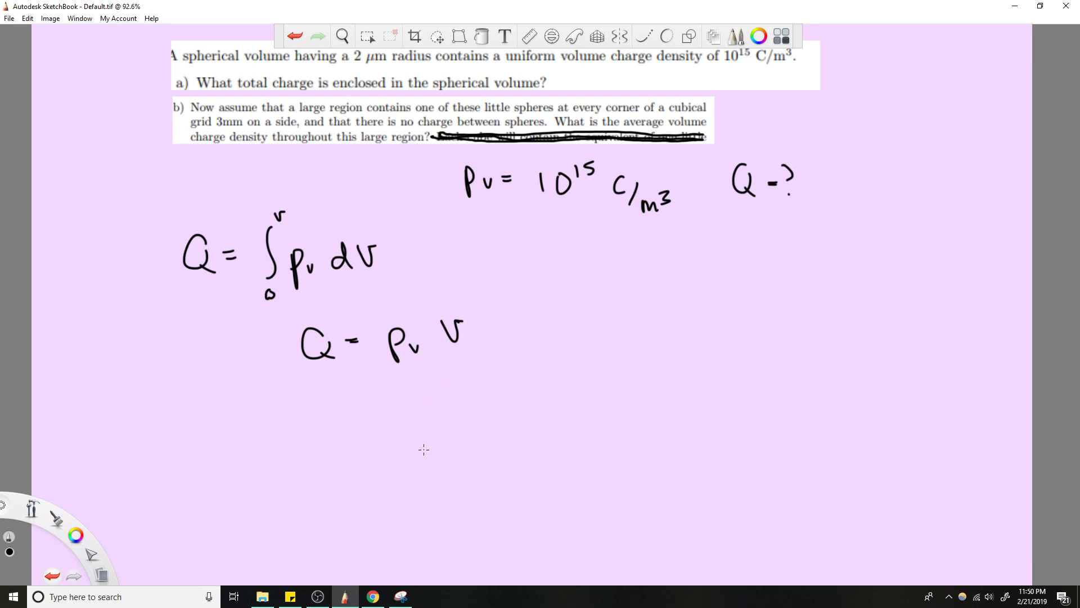
pyautogui.moveTo(629, 282)
pyautogui.mouseDown()
pyautogui.moveTo(630, 299)
pyautogui.moveTo(638, 280)
pyautogui.mouseUp()
pyautogui.moveTo(651, 289); pyautogui.dragTo(696, 287)
pyautogui.moveTo(694, 280)
pyautogui.mouseDown()
pyautogui.moveTo(704, 302)
pyautogui.moveTo(689, 324)
pyautogui.mouseUp()
pyautogui.moveTo(710, 299); pyautogui.dragTo(719, 297)
pyautogui.moveTo(716, 299); pyautogui.dragTo(716, 308)
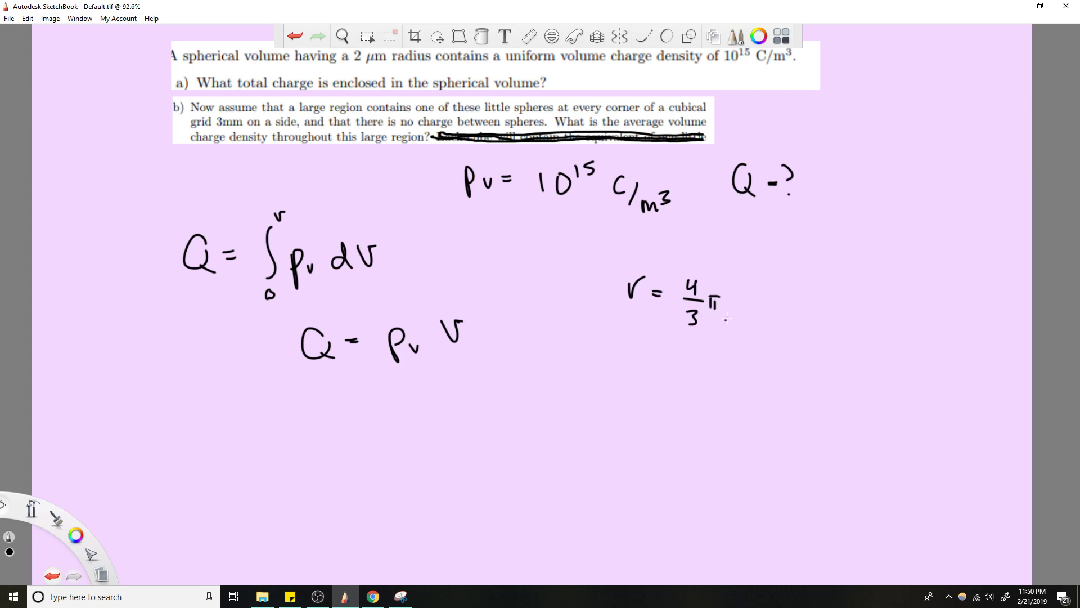
pyautogui.moveTo(726, 299); pyautogui.dragTo(751, 298)
# Undo the wrong exponent 2 and rewrite it as 3, giving V = 4/3 π r³.
pyautogui.press('super+x')
pyautogui.press('Escape')
pyautogui.hotkey('ctrl', 'z')
pyautogui.moveTo(744, 285); pyautogui.dragTo(745, 297)
pyautogui.click(480, 389)
# Darken the volume formula's V and write Q = (10¹⁵ C/m³) below Q = ρv V.
pyautogui.moveTo(626, 275)
pyautogui.mouseDown()
pyautogui.moveTo(630, 296)
pyautogui.moveTo(651, 277)
pyautogui.mouseUp()
pyautogui.moveTo(337, 400)
pyautogui.mouseDown()
pyautogui.moveTo(343, 425)
pyautogui.moveTo(374, 411)
pyautogui.mouseUp()
pyautogui.moveTo(361, 419)
pyautogui.mouseDown()
pyautogui.moveTo(413, 432)
pyautogui.moveTo(446, 408)
pyautogui.mouseUp()
pyautogui.moveTo(450, 399); pyautogui.dragTo(459, 397)
pyautogui.moveTo(479, 417)
pyautogui.mouseDown()
pyautogui.moveTo(495, 442)
pyautogui.moveTo(513, 444)
pyautogui.mouseUp()
pyautogui.moveTo(513, 427); pyautogui.dragTo(516, 436)
# Continue the line with (4/3 π (2μm)³) and close the brackets.
pyautogui.moveTo(527, 390); pyautogui.dragTo(540, 442)
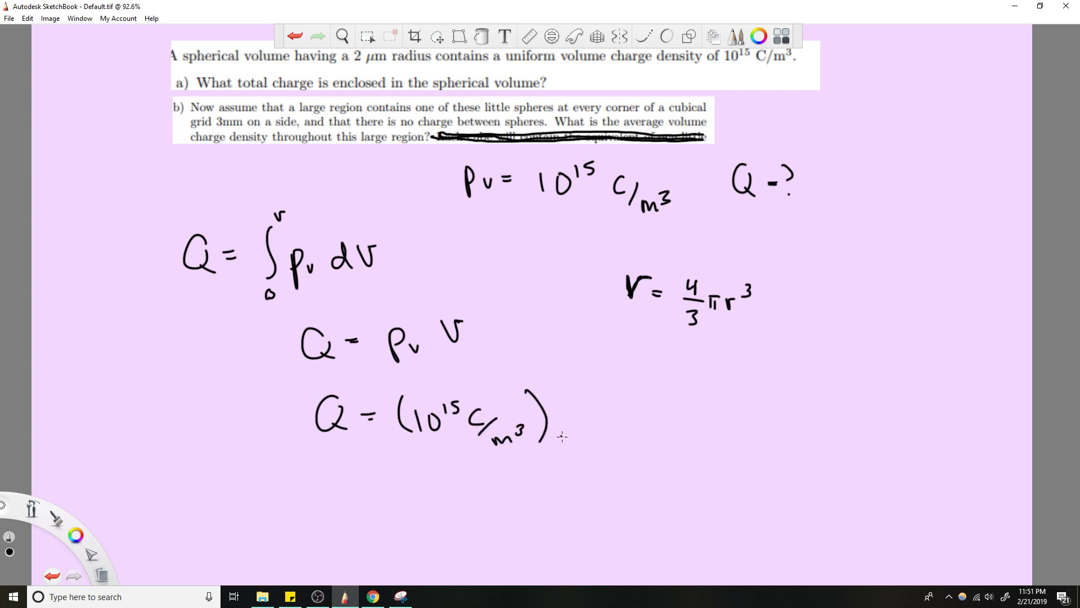
pyautogui.moveTo(568, 396)
pyautogui.mouseDown()
pyautogui.moveTo(569, 444)
pyautogui.moveTo(598, 419)
pyautogui.mouseUp()
pyautogui.moveTo(598, 409)
pyautogui.mouseDown()
pyautogui.moveTo(606, 429)
pyautogui.moveTo(596, 449)
pyautogui.moveTo(631, 437)
pyautogui.mouseUp()
pyautogui.moveTo(615, 423)
pyautogui.mouseDown()
pyautogui.moveTo(635, 422)
pyautogui.moveTo(661, 444)
pyautogui.moveTo(695, 431)
pyautogui.moveTo(718, 439)
pyautogui.mouseUp()
pyautogui.moveTo(723, 418); pyautogui.dragTo(725, 445)
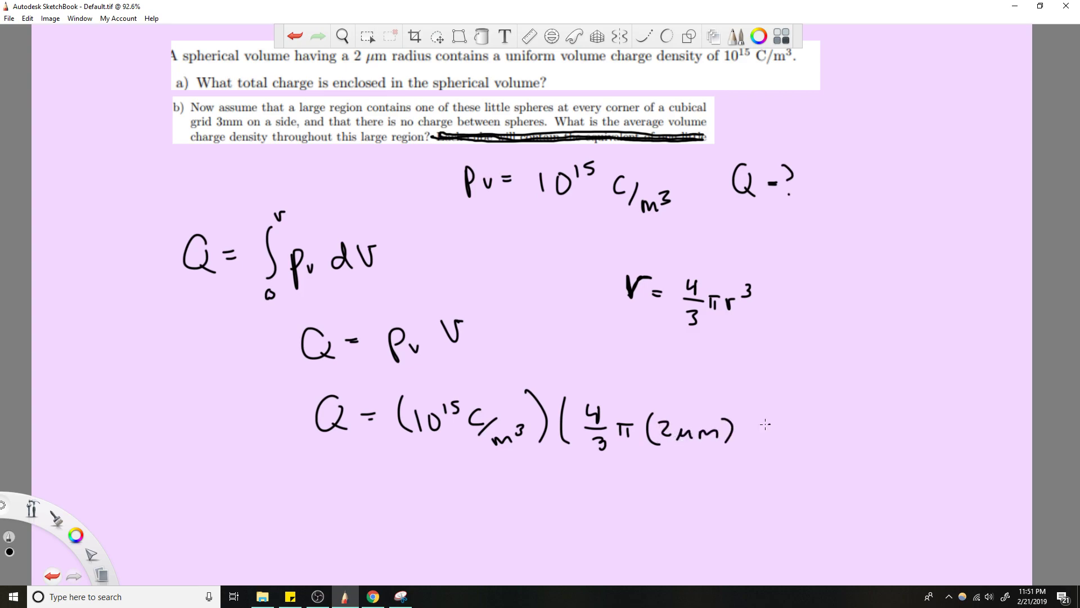
pyautogui.moveTo(734, 408); pyautogui.dragTo(732, 425)
pyautogui.moveTo(744, 383); pyautogui.dragTo(754, 444)
pyautogui.moveTo(701, 439); pyautogui.dragTo(734, 411)
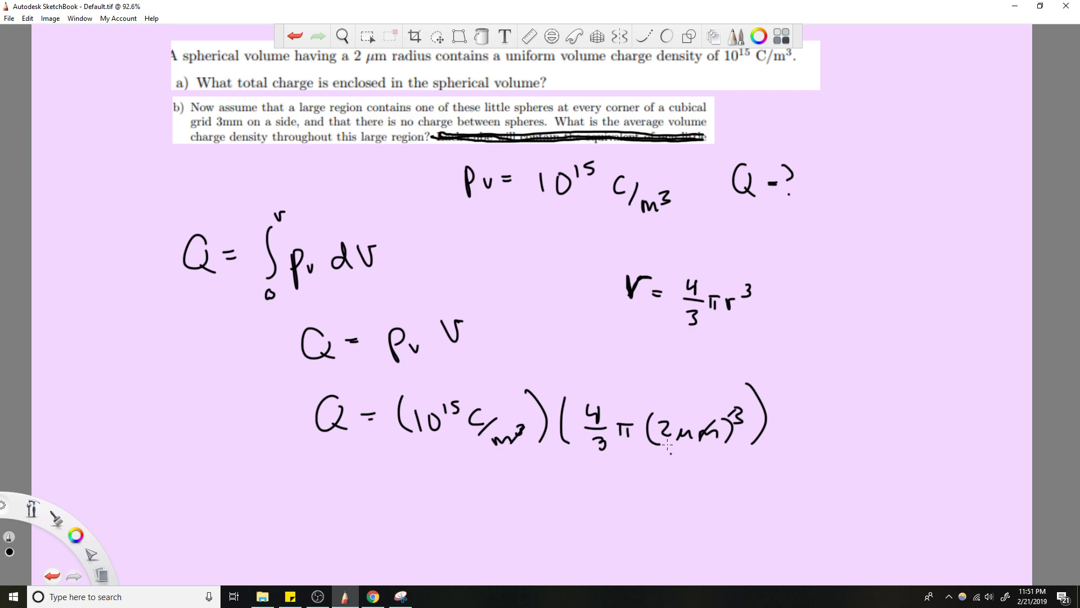
# Write the result Q = 3.35×10⁻² C under the substitution, then pan the equations higher.
pyautogui.scroll(-5, 597, 466)
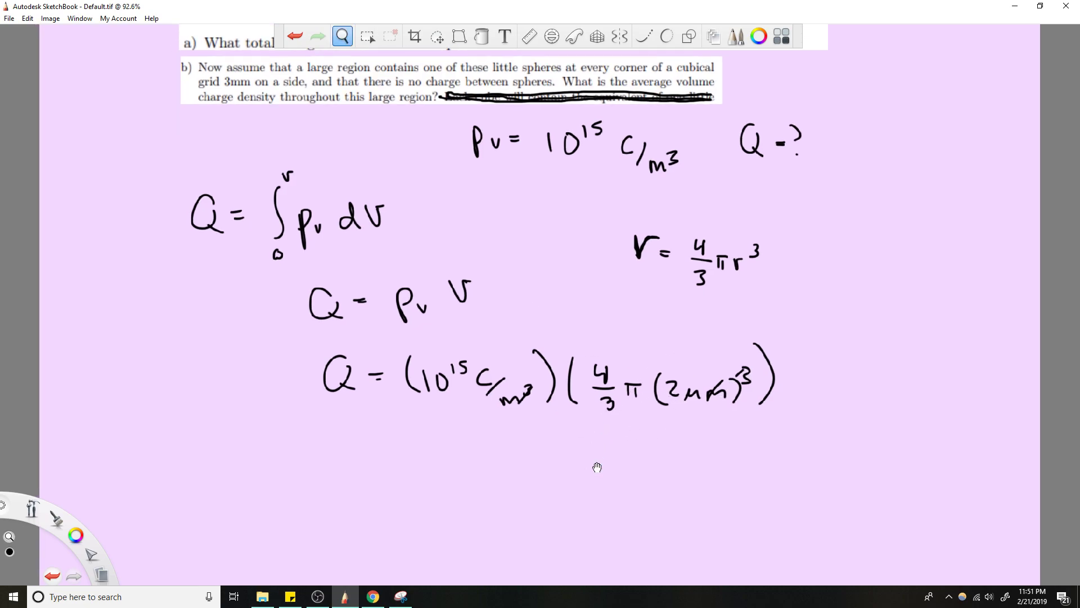
pyautogui.moveTo(360, 315)
pyautogui.mouseDown()
pyautogui.moveTo(350, 336)
pyautogui.moveTo(384, 328)
pyautogui.mouseUp()
pyautogui.moveTo(374, 337)
pyautogui.mouseDown()
pyautogui.moveTo(426, 331)
pyautogui.moveTo(415, 345)
pyautogui.mouseUp()
pyautogui.moveTo(435, 345)
pyautogui.mouseDown()
pyautogui.moveTo(452, 337)
pyautogui.moveTo(451, 347)
pyautogui.mouseUp()
pyautogui.moveTo(479, 325)
pyautogui.mouseDown()
pyautogui.moveTo(469, 346)
pyautogui.moveTo(501, 344)
pyautogui.moveTo(492, 344)
pyautogui.mouseUp()
pyautogui.moveTo(515, 326)
pyautogui.mouseDown()
pyautogui.moveTo(515, 350)
pyautogui.moveTo(534, 327)
pyautogui.moveTo(555, 330)
pyautogui.mouseUp()
pyautogui.moveTo(559, 325); pyautogui.dragTo(602, 352)
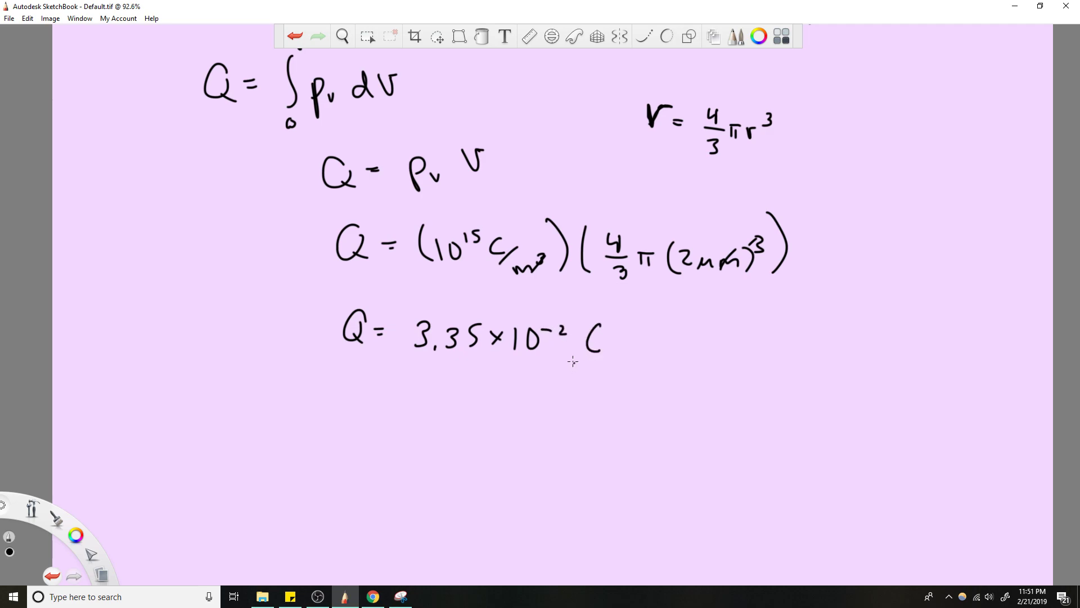
pyautogui.press('space')
pyautogui.moveTo(531, 389); pyautogui.dragTo(538, 302)
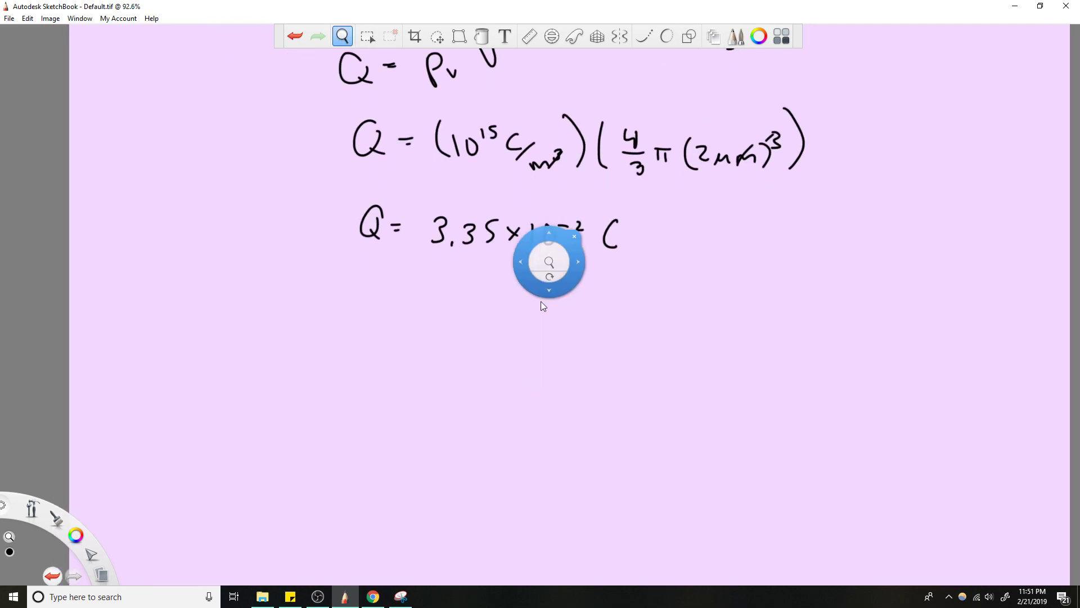